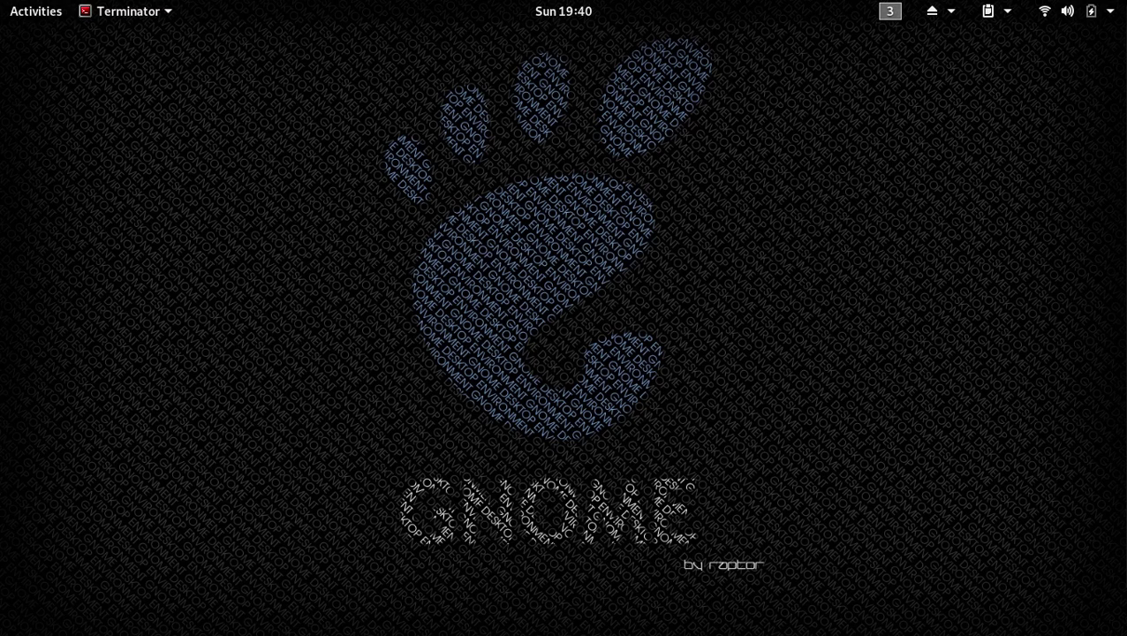
Switch from workspace 3 to workspace 1, where Firefox shows the 'networking' search results
key(ctrl+alt+Up)
key(ctrl+alt+Up)
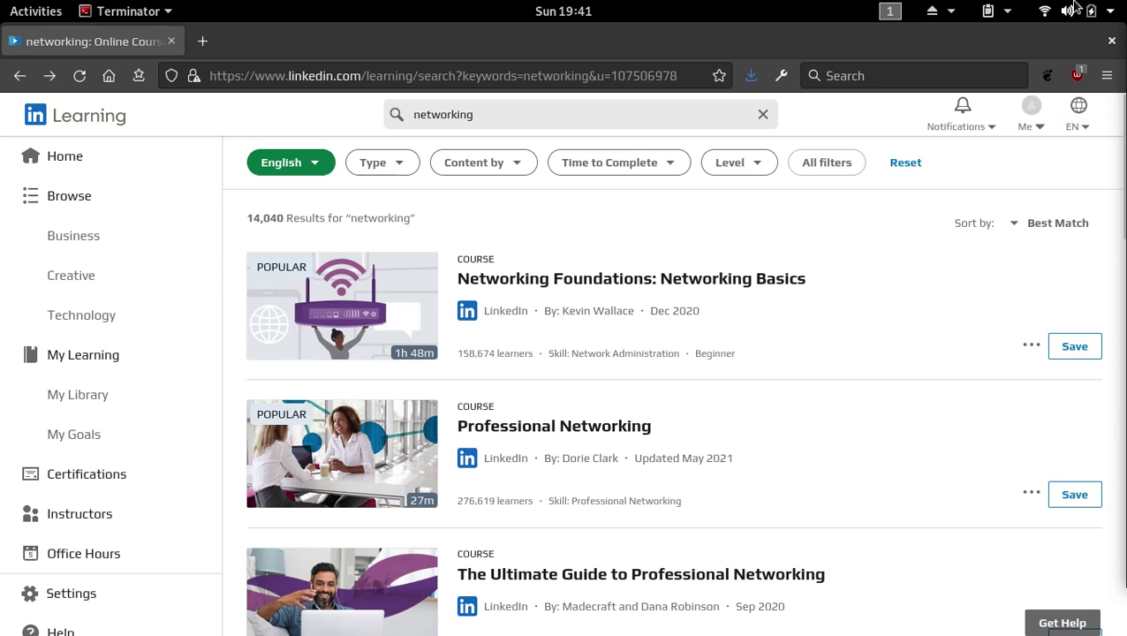
Scroll the results down to Cisco Networking Foundations and bring up the wrench developer menu
click(910, 46)
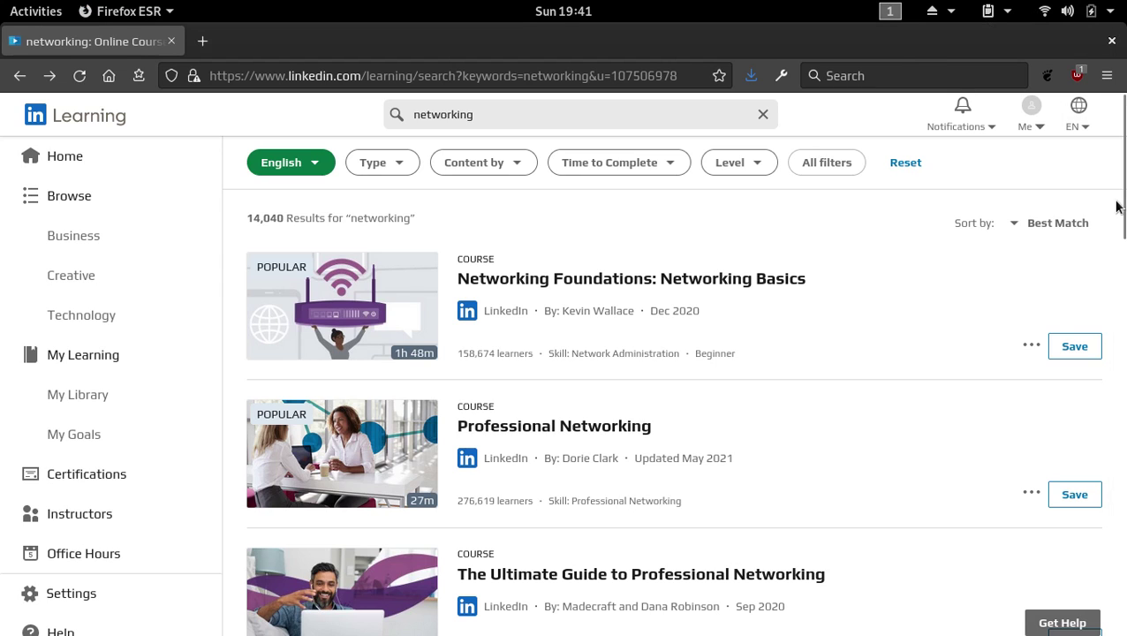
drag(1118, 208, 1118, 477)
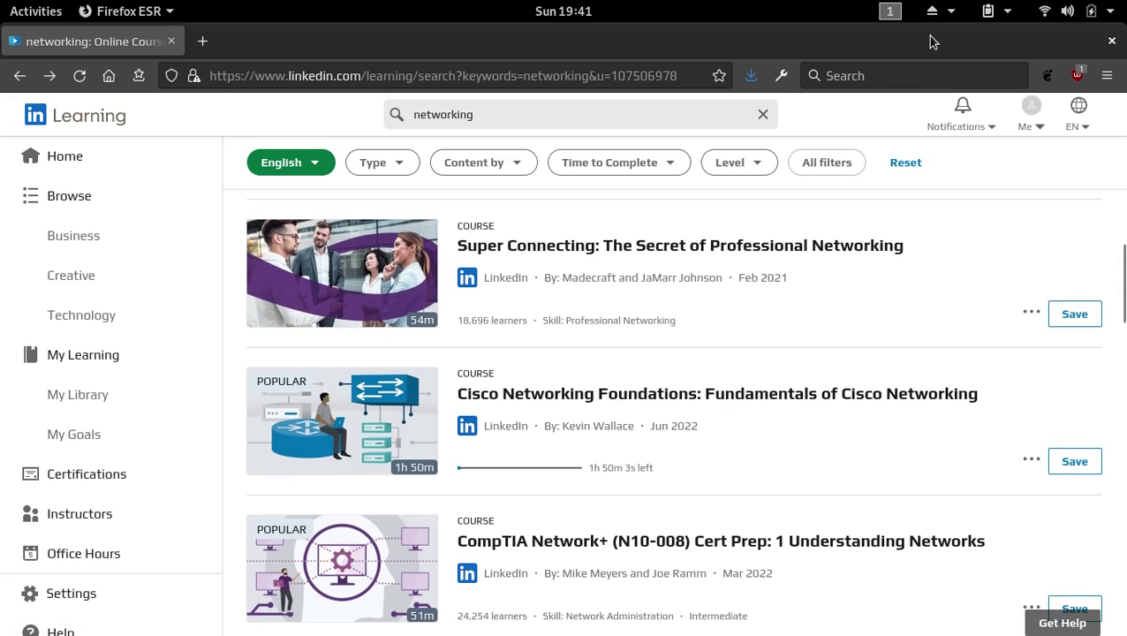
click(781, 78)
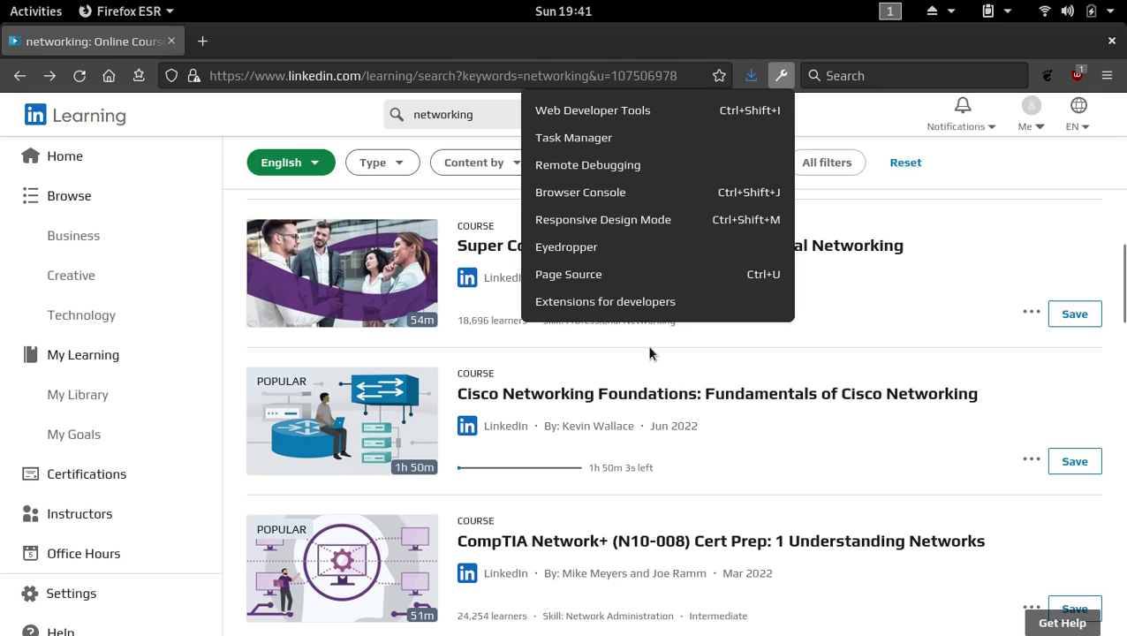
Launch Web Developer Tools and filter the Network tab to Media requests only
click(581, 112)
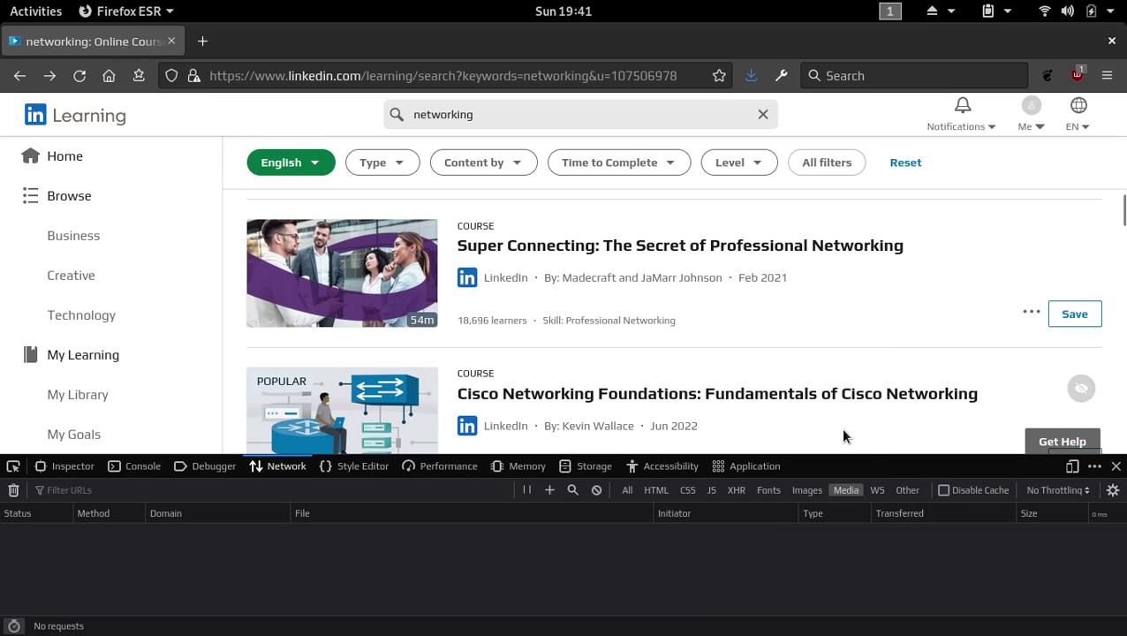
click(846, 491)
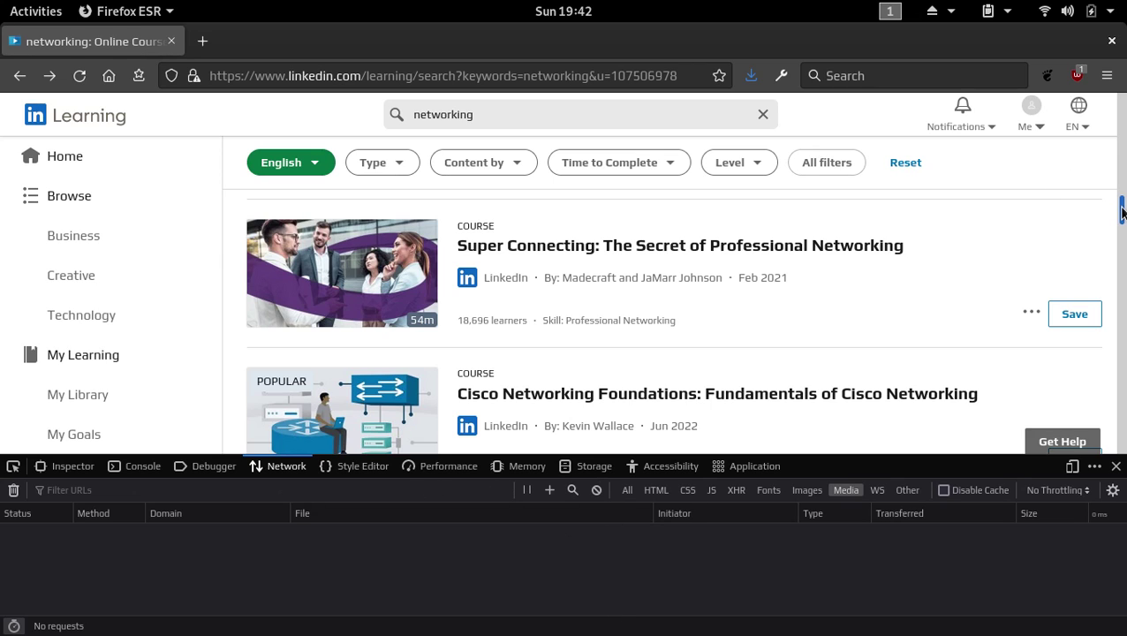
drag(1122, 212, 1123, 225)
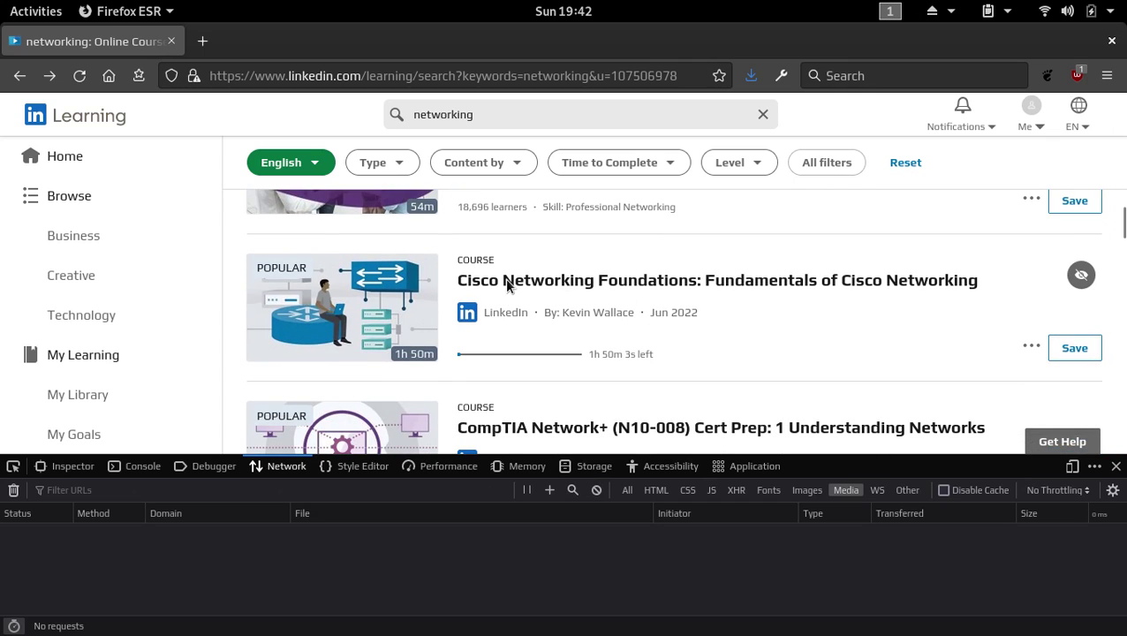
Start the Cisco Networking Foundations course video so a 7.01 MB mp4 request appears
click(557, 283)
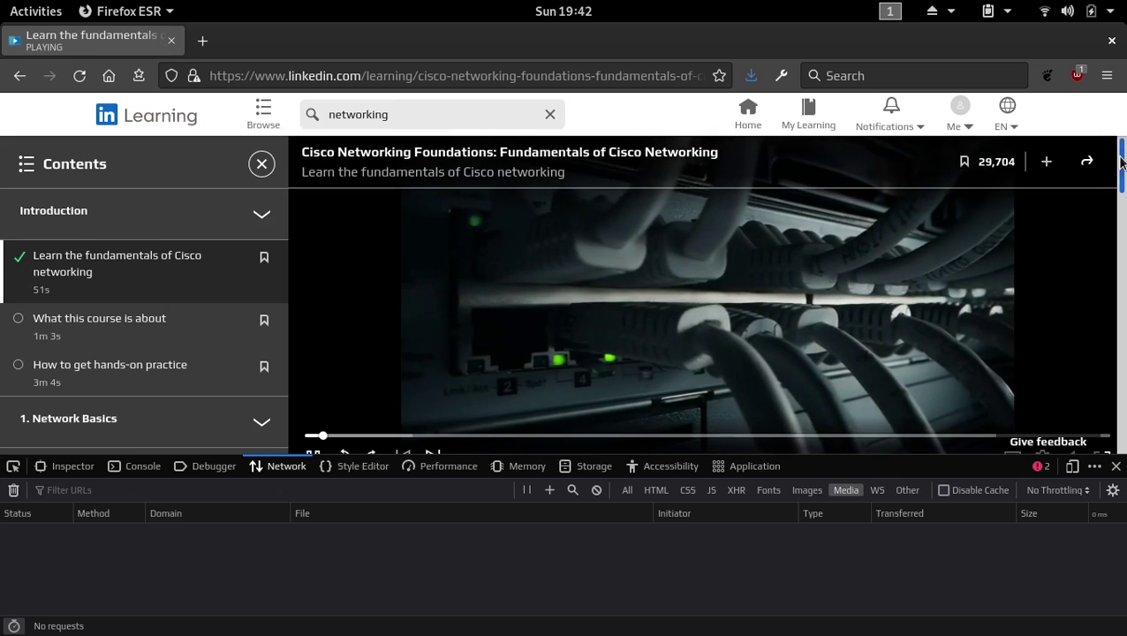
scroll(1095, 265, down, 2)
mouse_move(1069, 373)
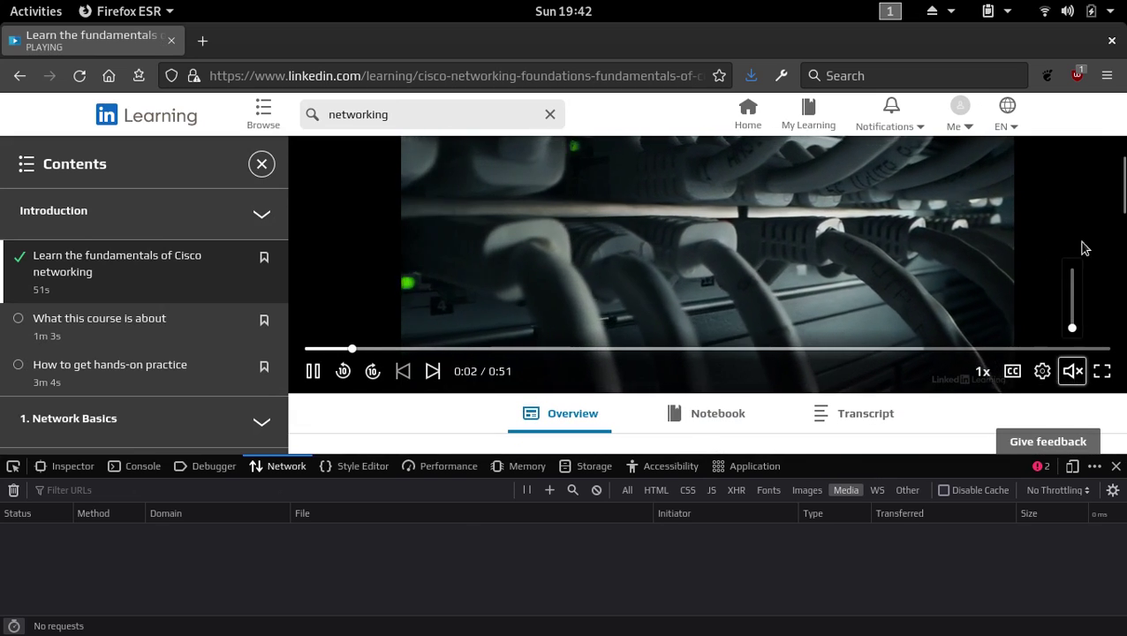
scroll(1122, 183, down, 1)
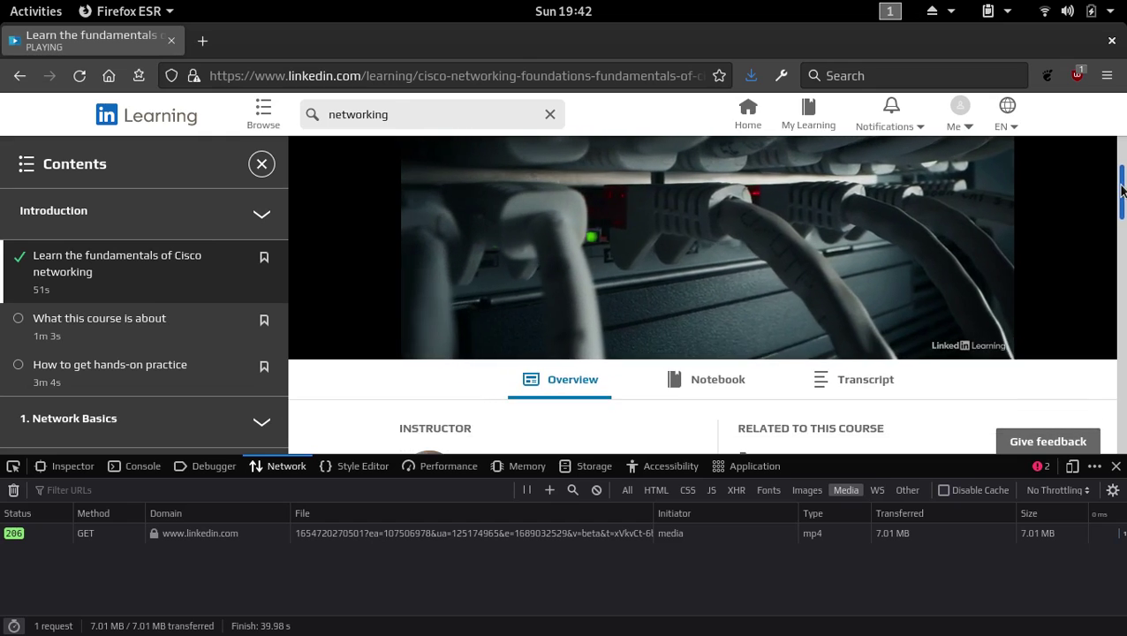
scroll(1104, 203, up, 2)
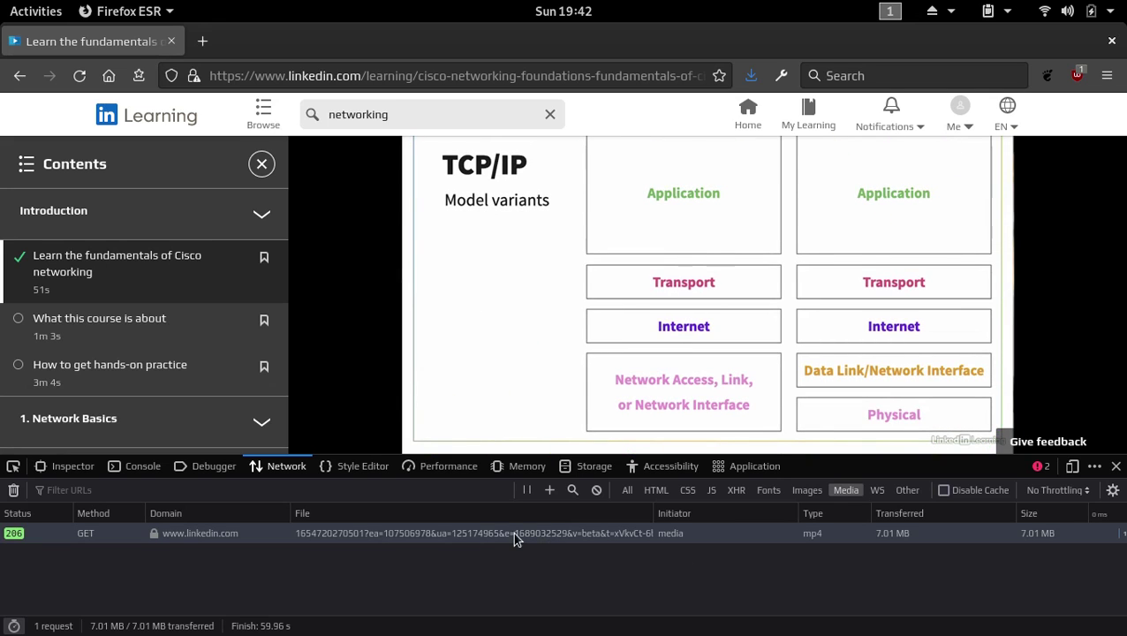
Copy the mp4 request's URL, both via Copy URL and from the Headers GET line
right_click(552, 535)
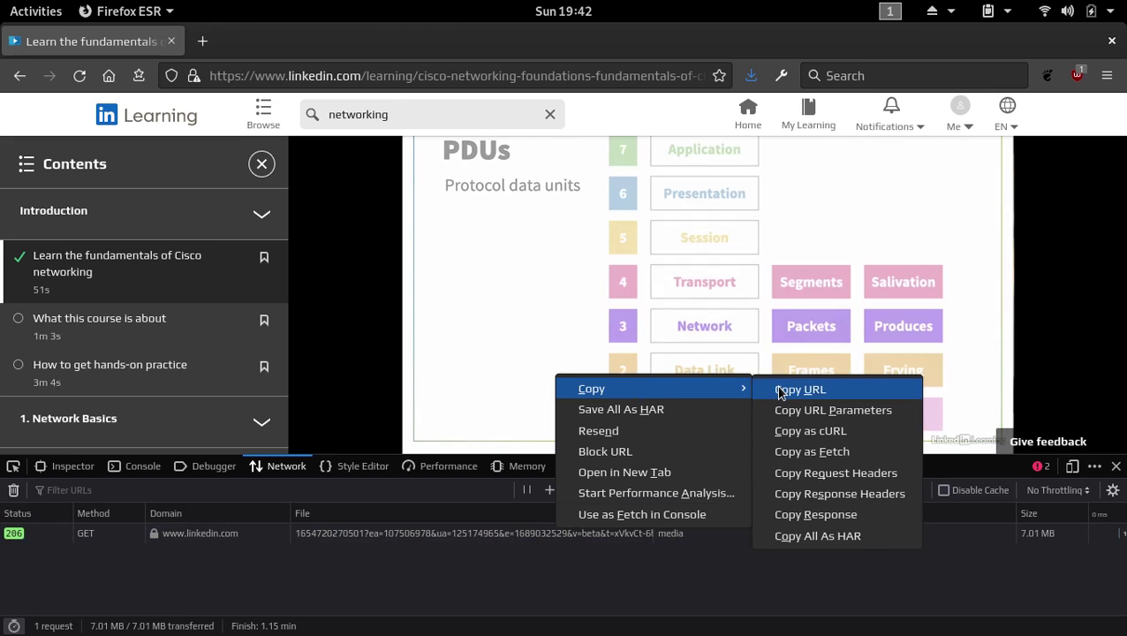
click(528, 562)
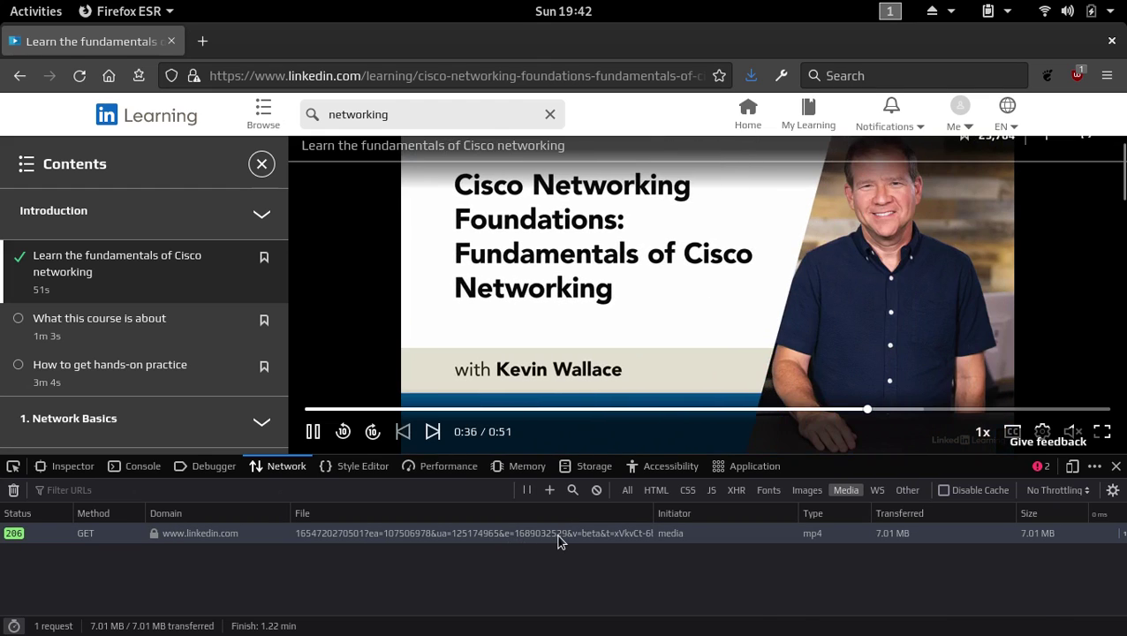
click(559, 536)
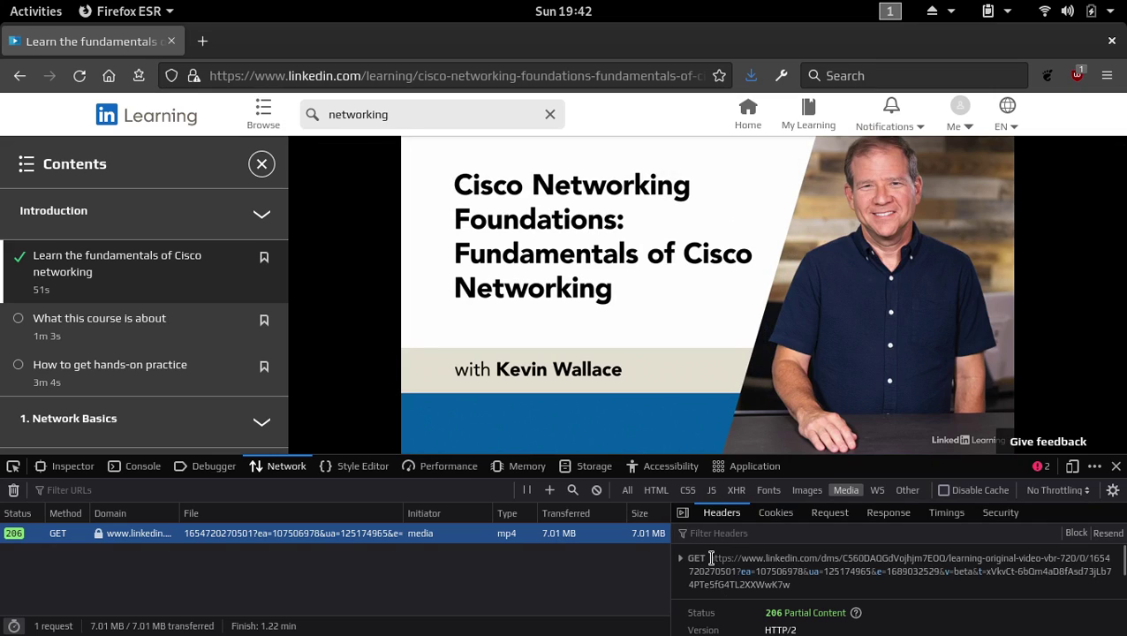
drag(722, 561, 802, 597)
right_click(748, 572)
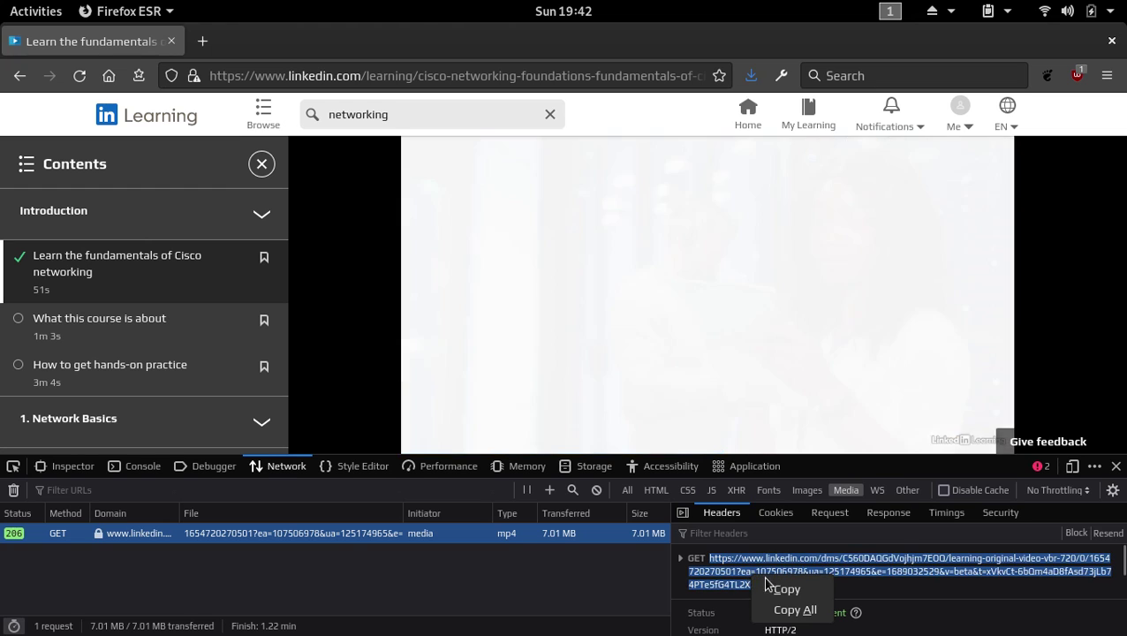
click(786, 588)
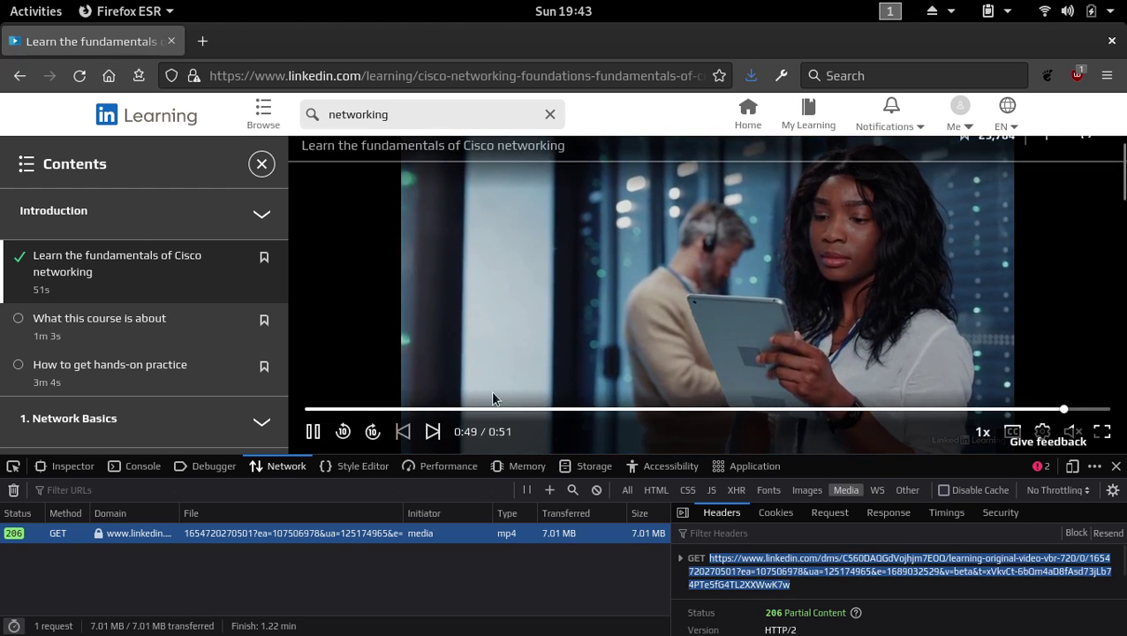
Paste the copied mp4 URL into a new tab and load the video
click(203, 43)
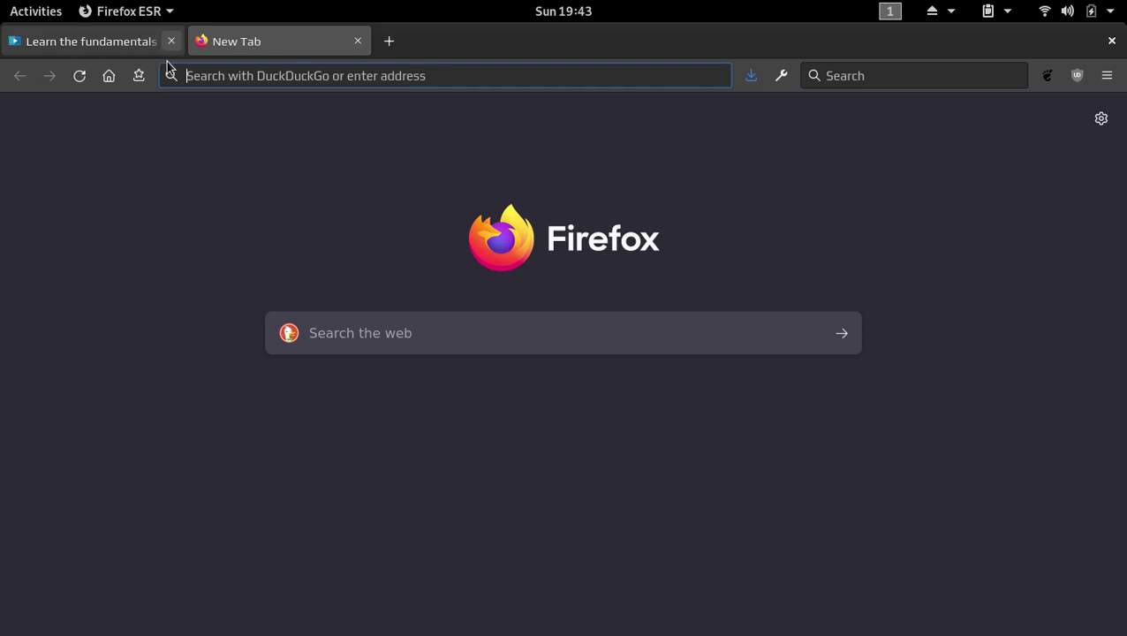
right_click(283, 67)
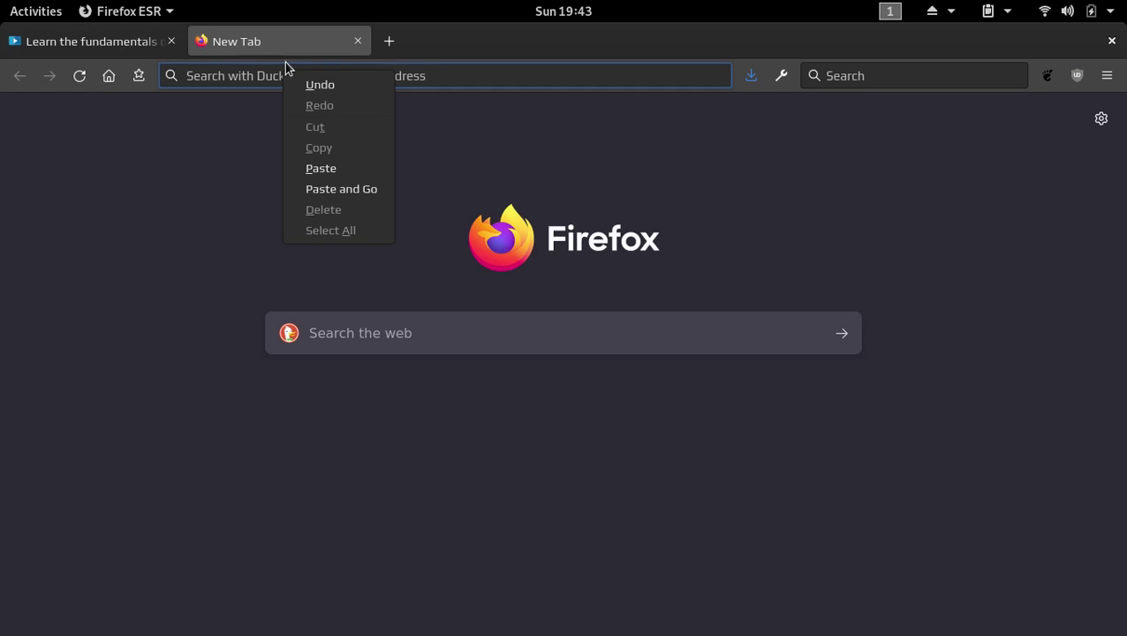
click(360, 167)
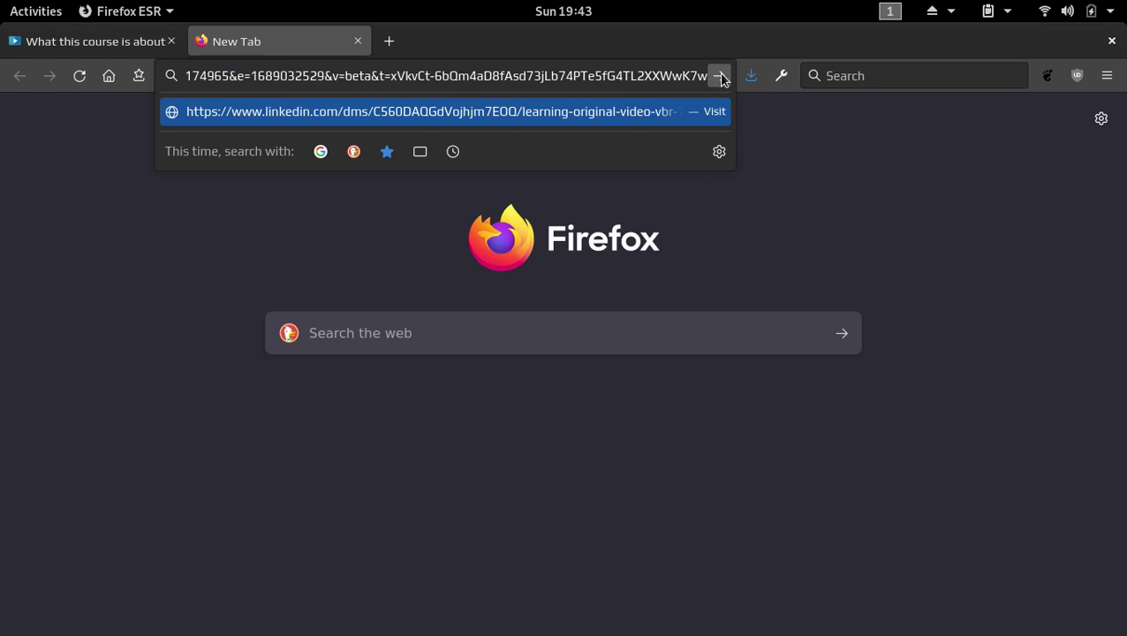
click(719, 76)
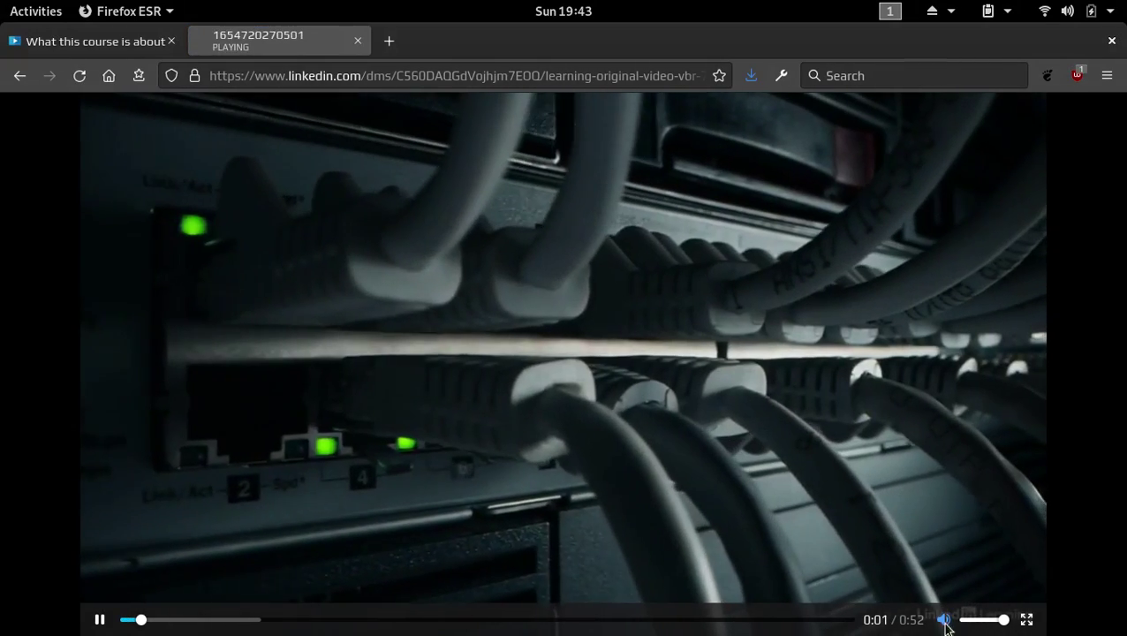
Mute the video, pause it at 0:10, then resume playback
click(964, 621)
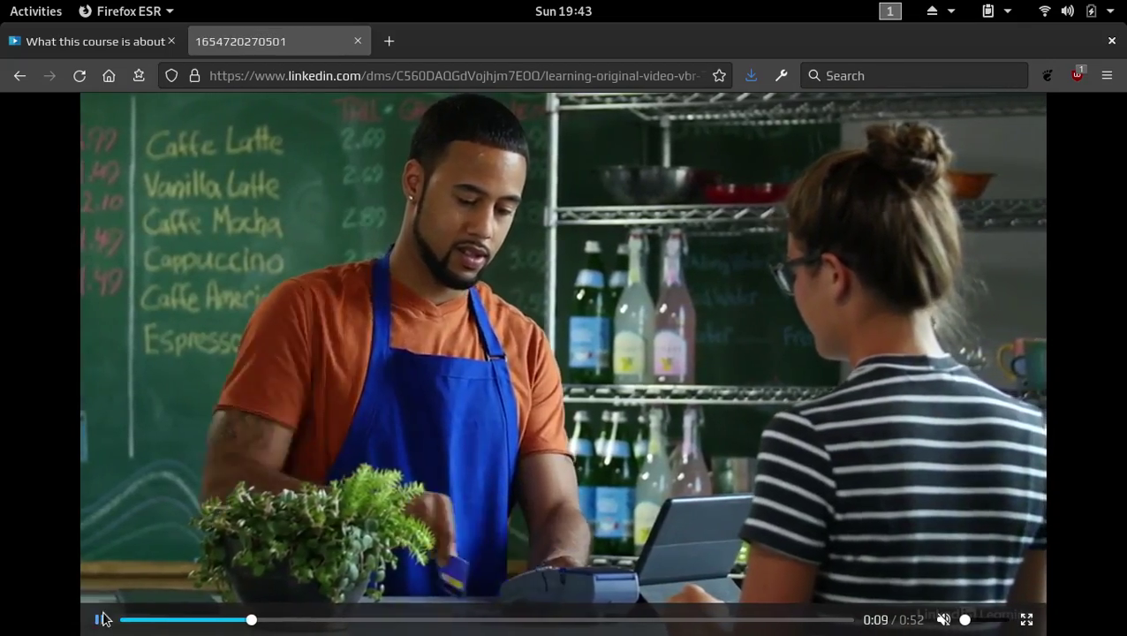
click(222, 603)
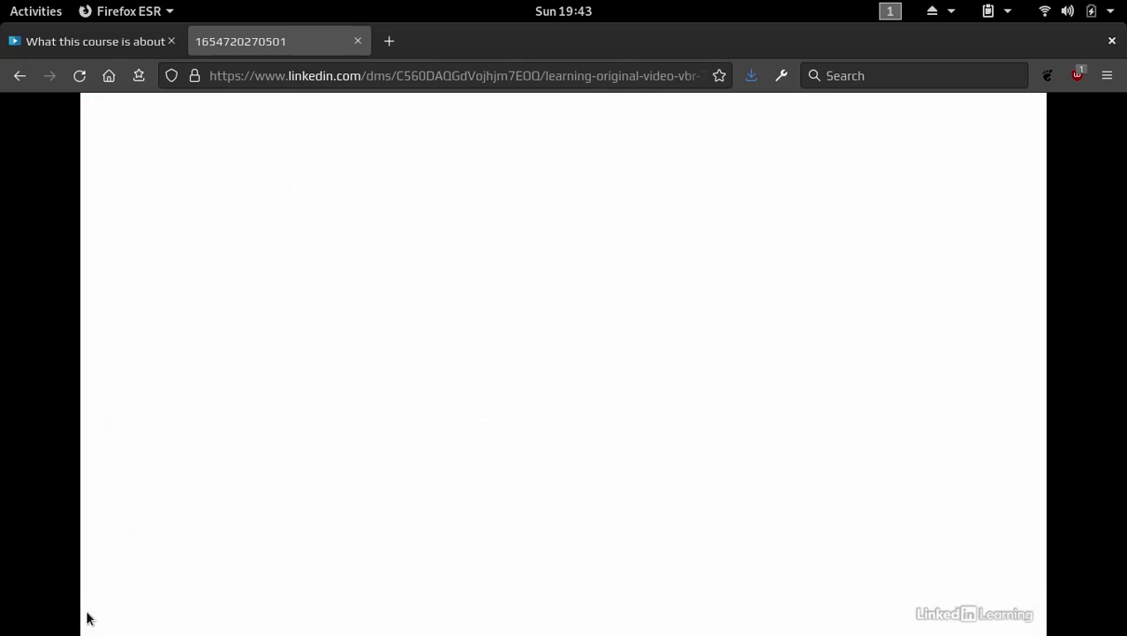
click(100, 619)
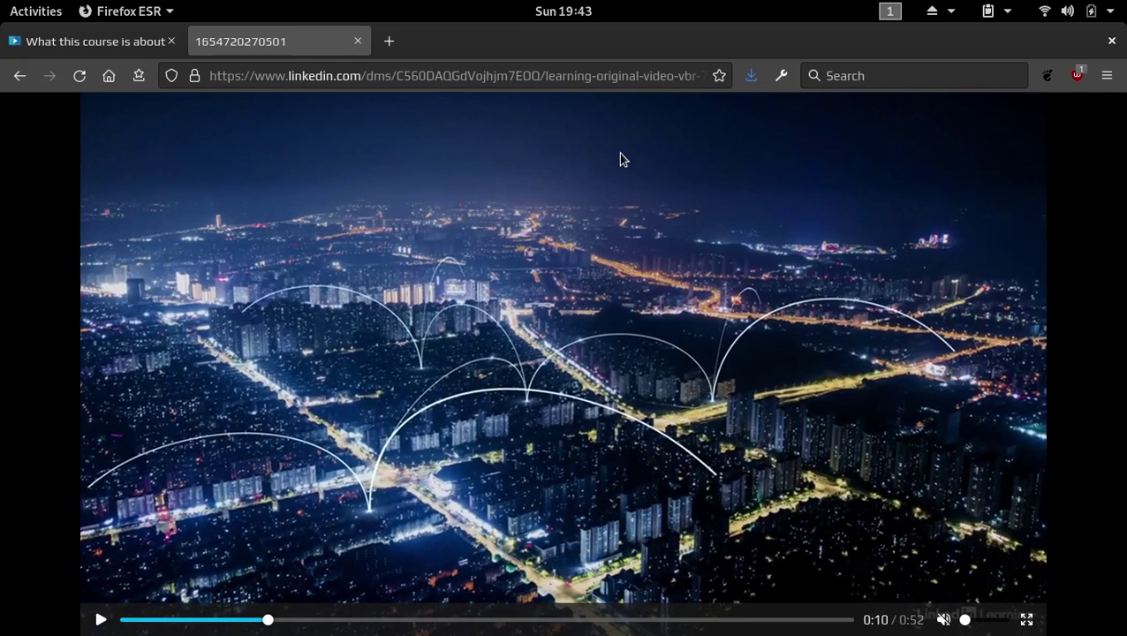
Save the video through Save Video As as test-02.mp4 in Downloads
right_click(480, 219)
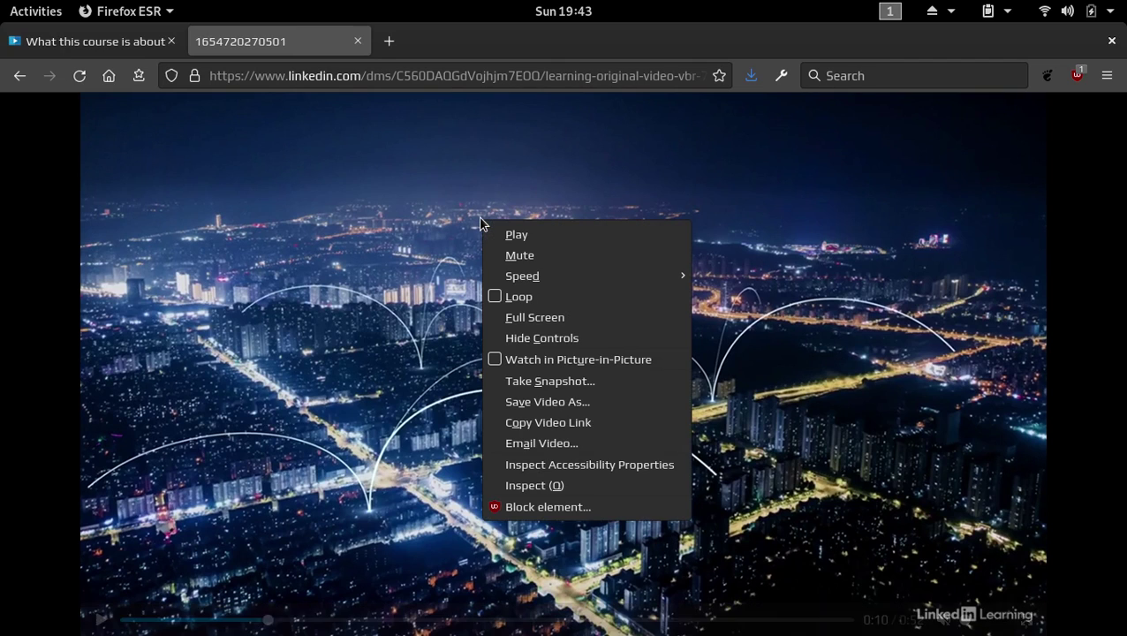
click(532, 402)
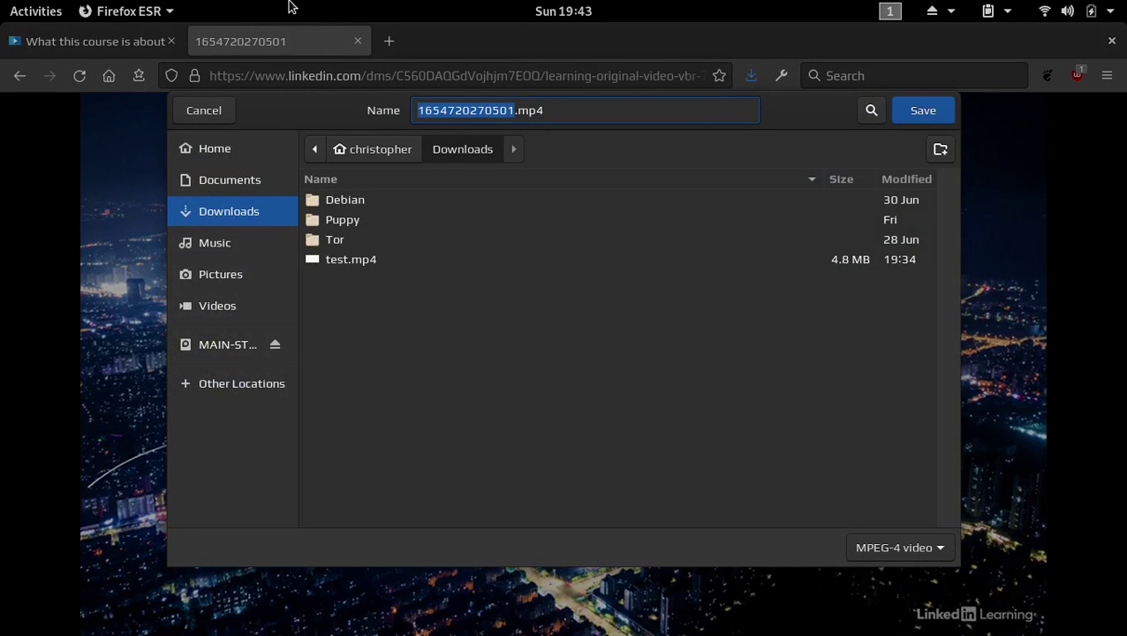
click(505, 106)
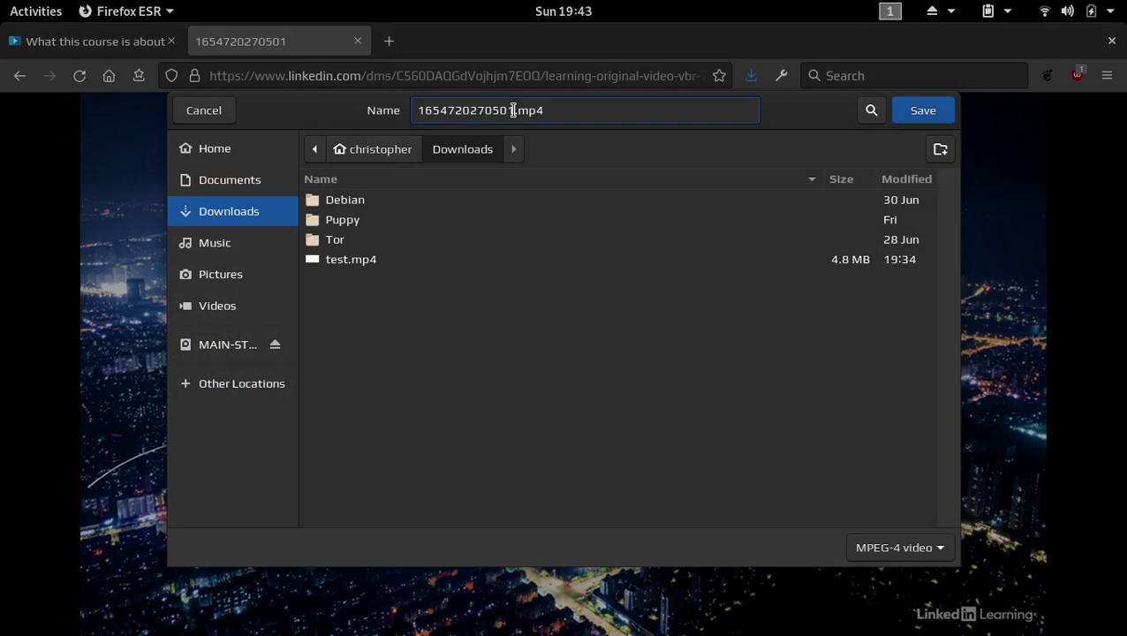
drag(514, 109, 406, 113)
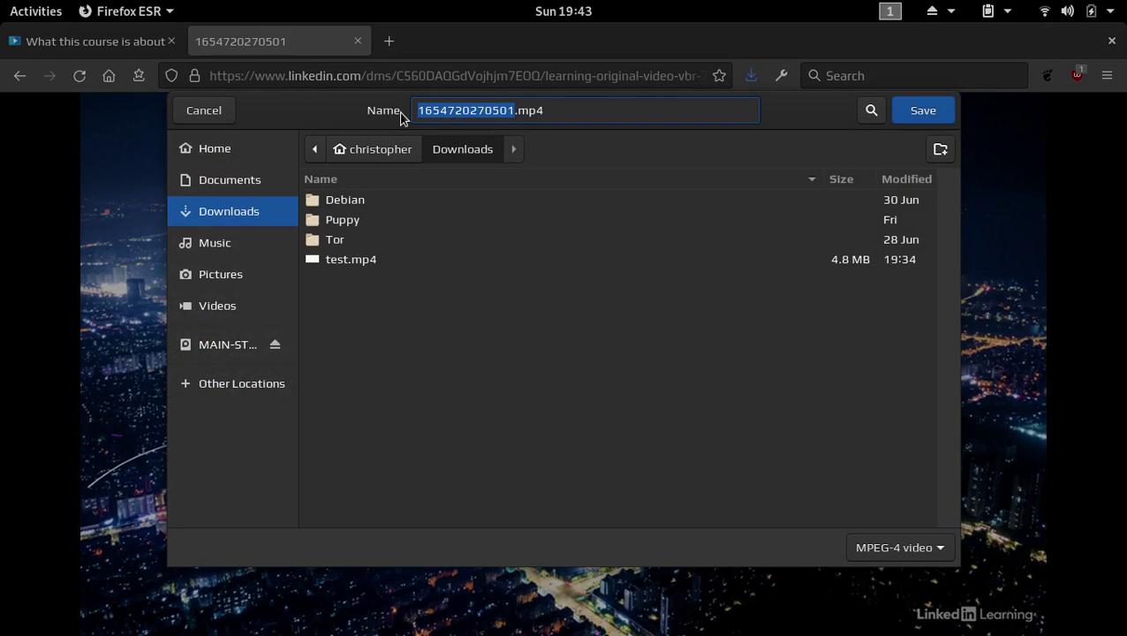
text(test-02)
key(Return)
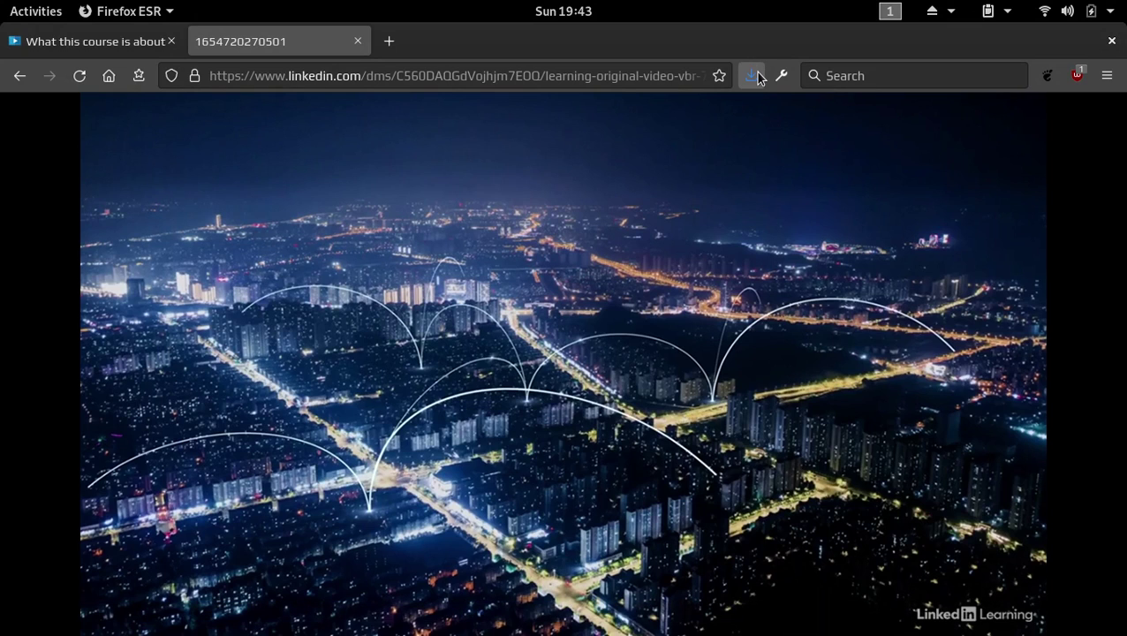
Switch to Files and play test-02.mp4 from the Downloads folder in Videos
click(893, 12)
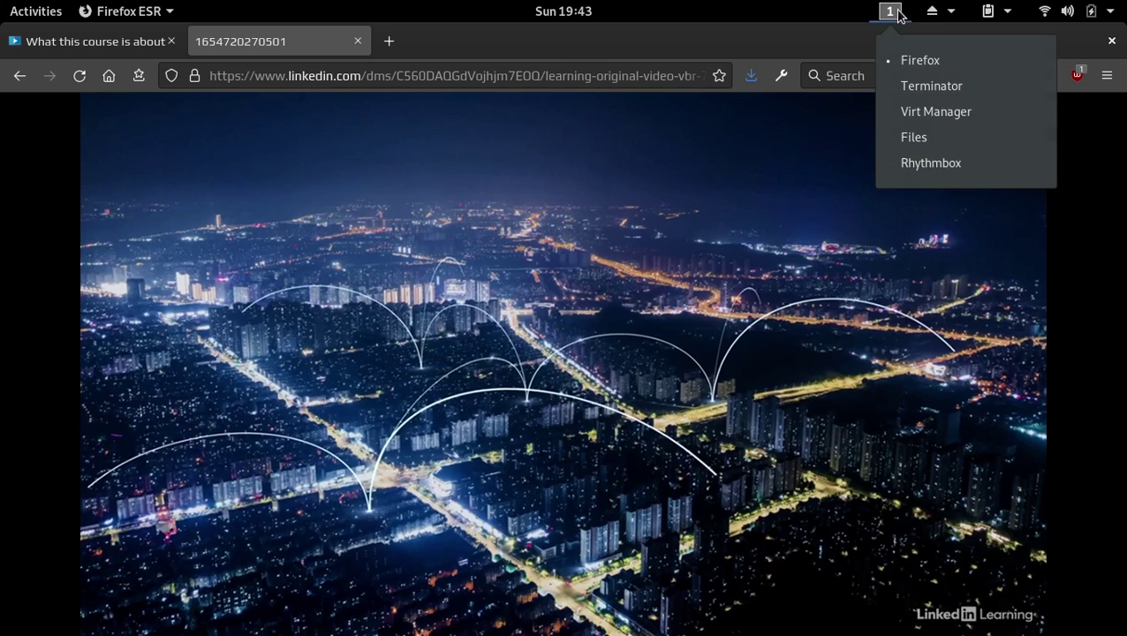
click(928, 137)
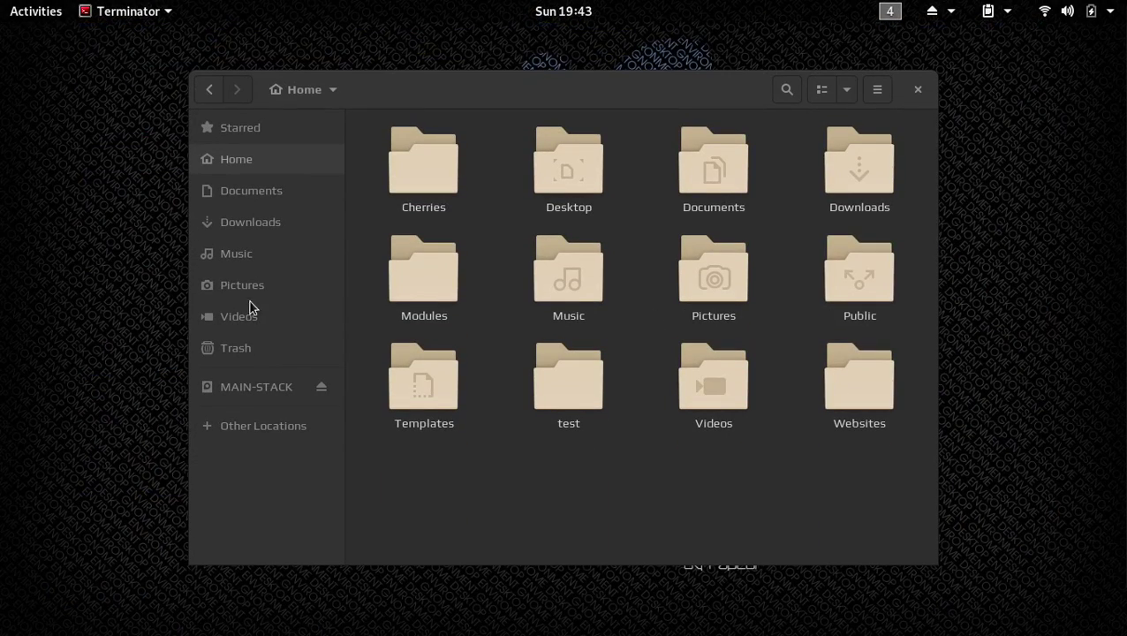
click(242, 222)
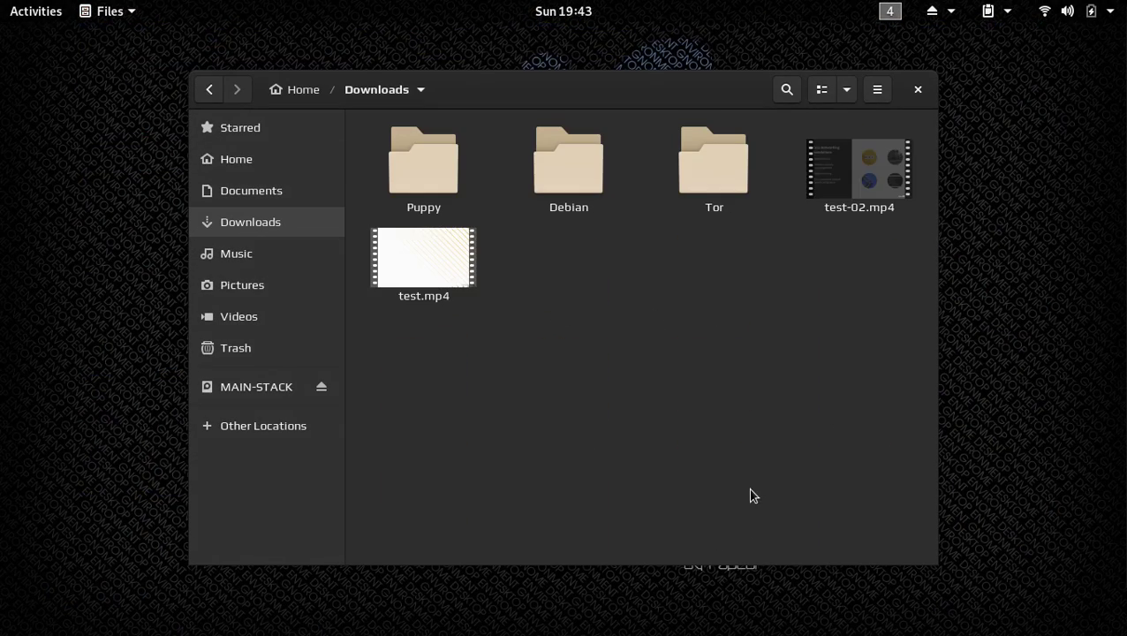
double_click(860, 169)
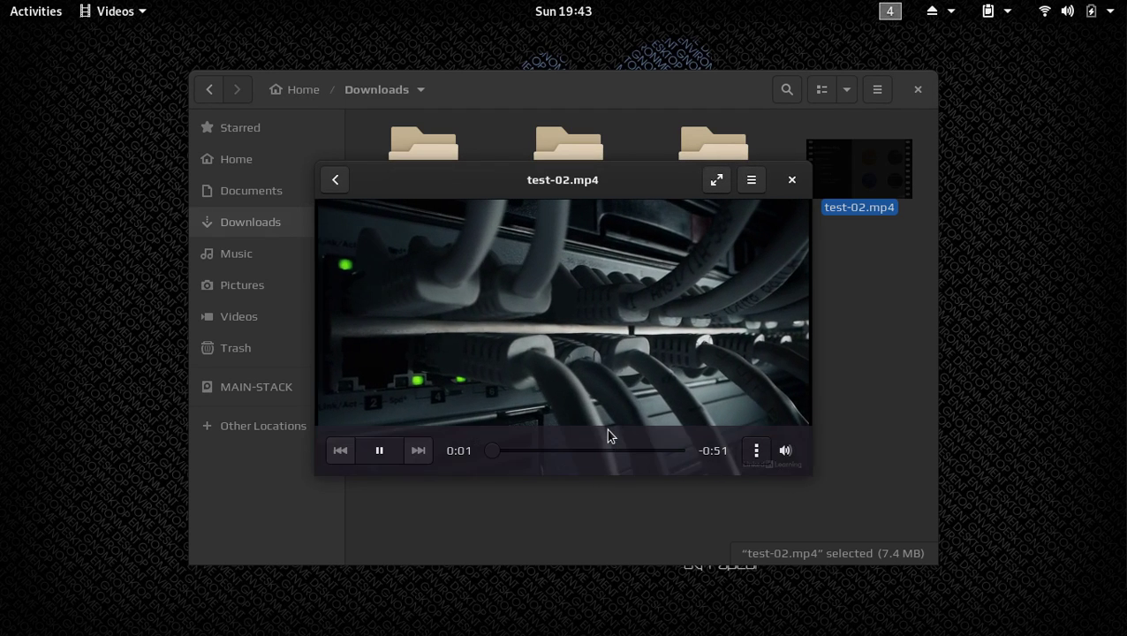
Pause and resume the clip, lower its volume, and make it fullscreen
click(379, 451)
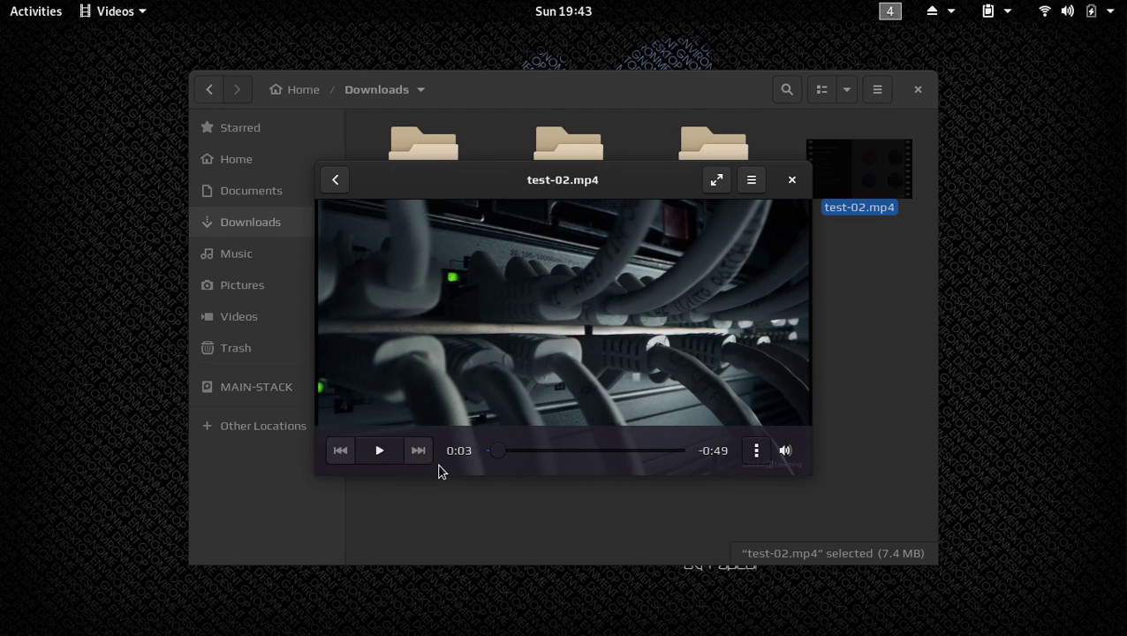
click(379, 451)
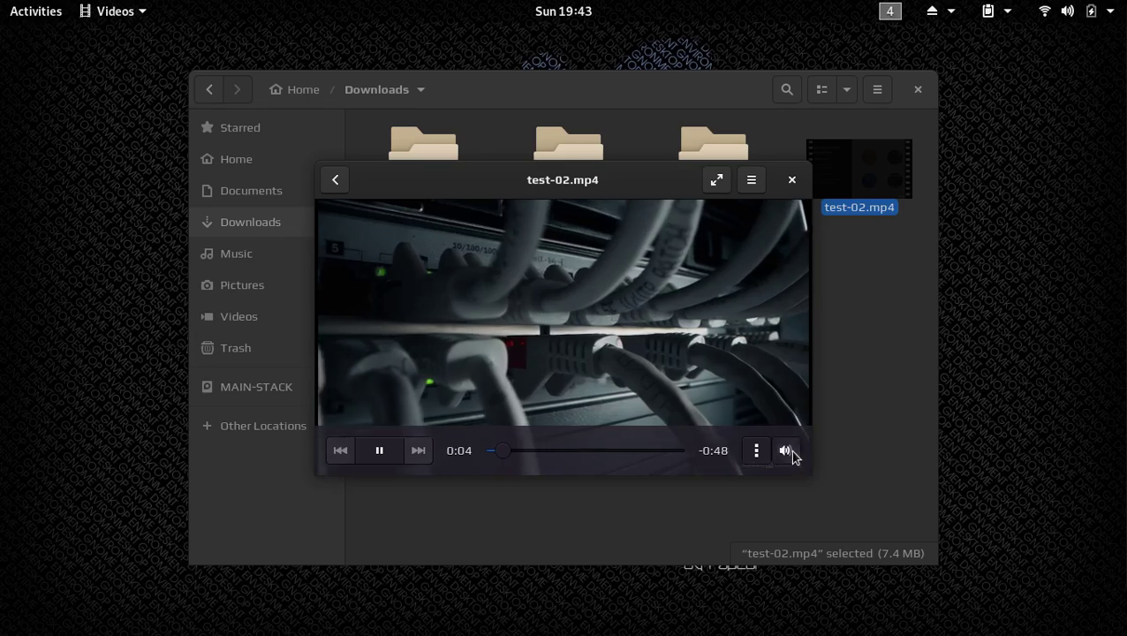
click(785, 451)
click(781, 375)
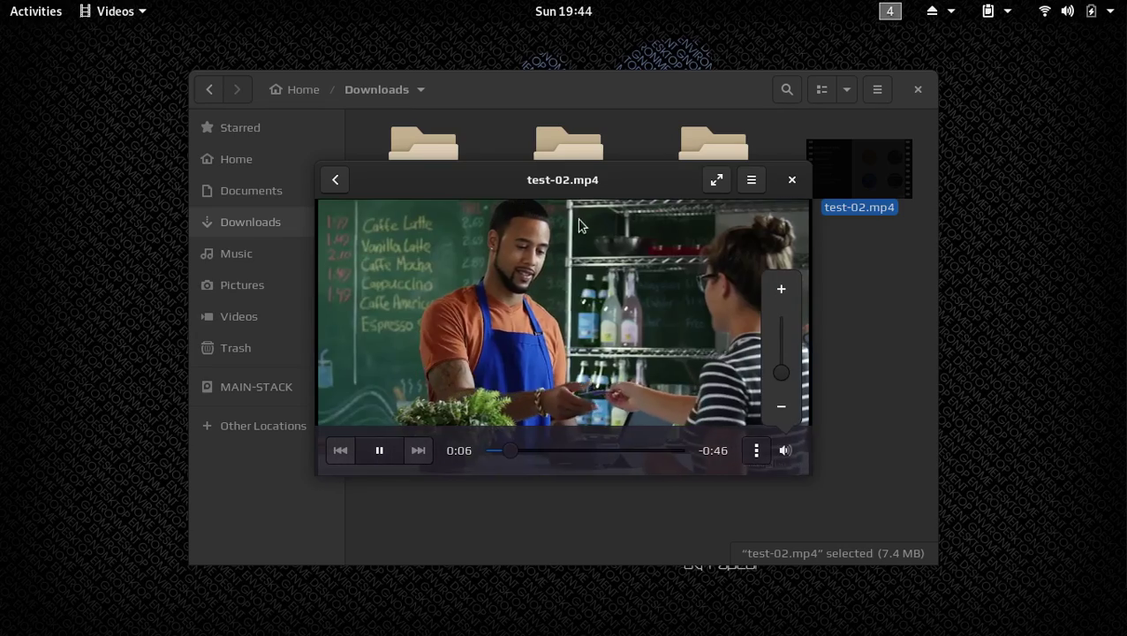
click(554, 295)
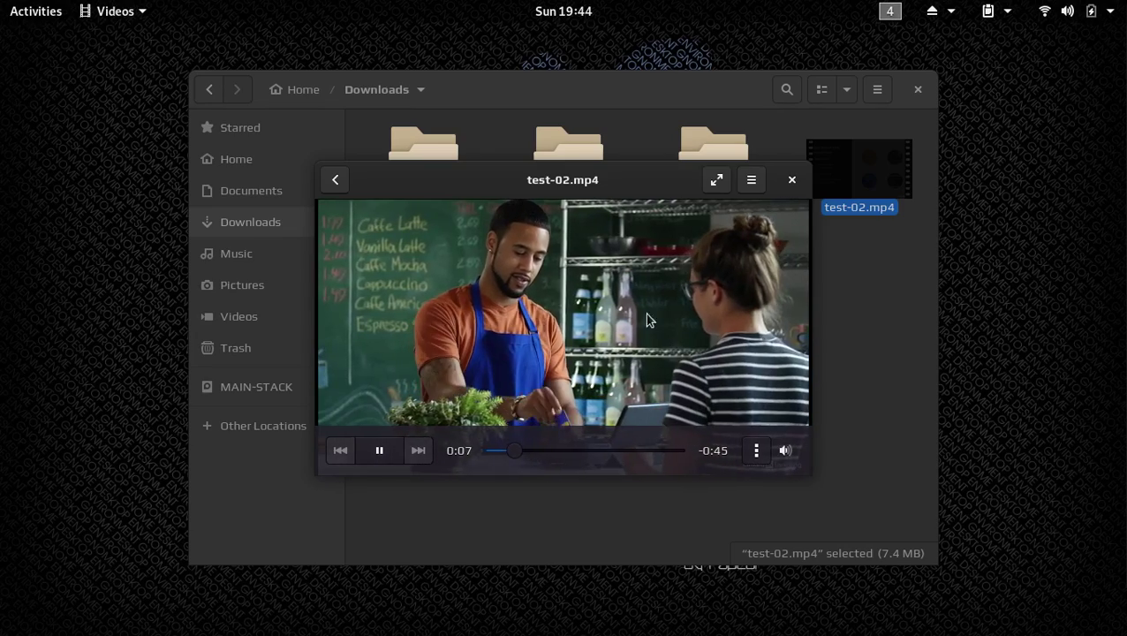
click(716, 180)
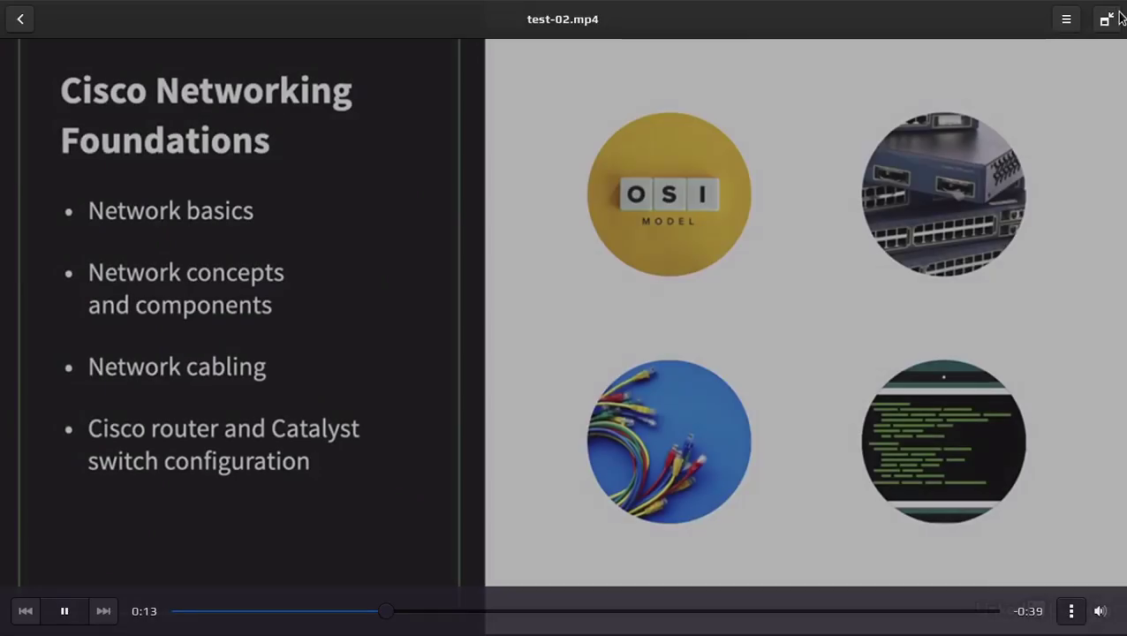
Leave fullscreen, jump the clip to 0:49 and play, then close Videos and Downloads
click(1104, 19)
mouse_move(619, 417)
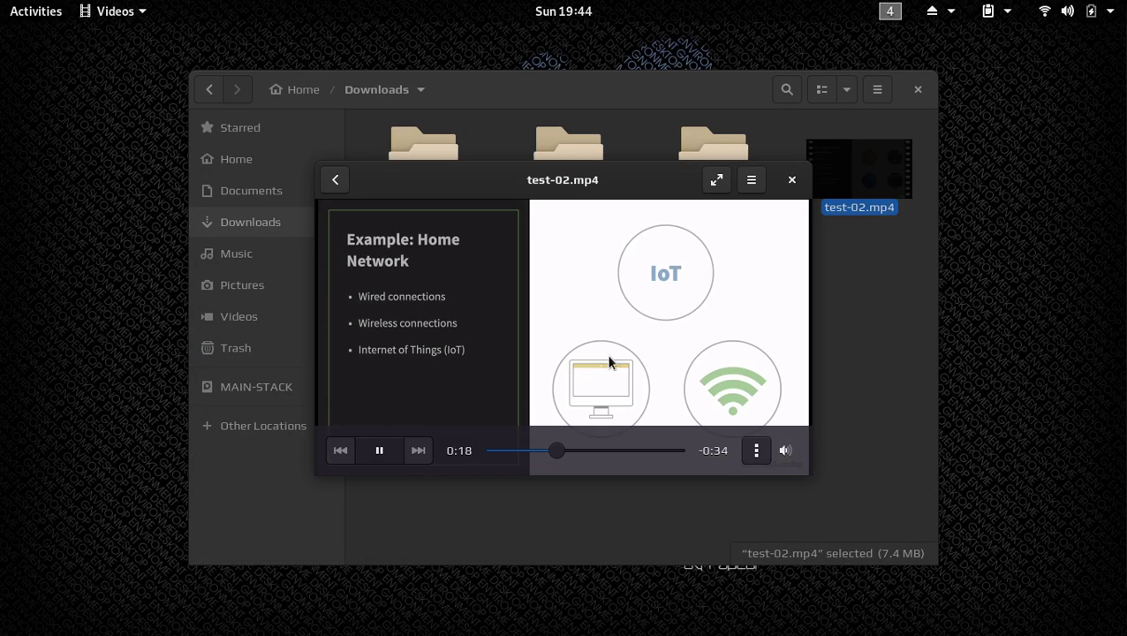
click(379, 450)
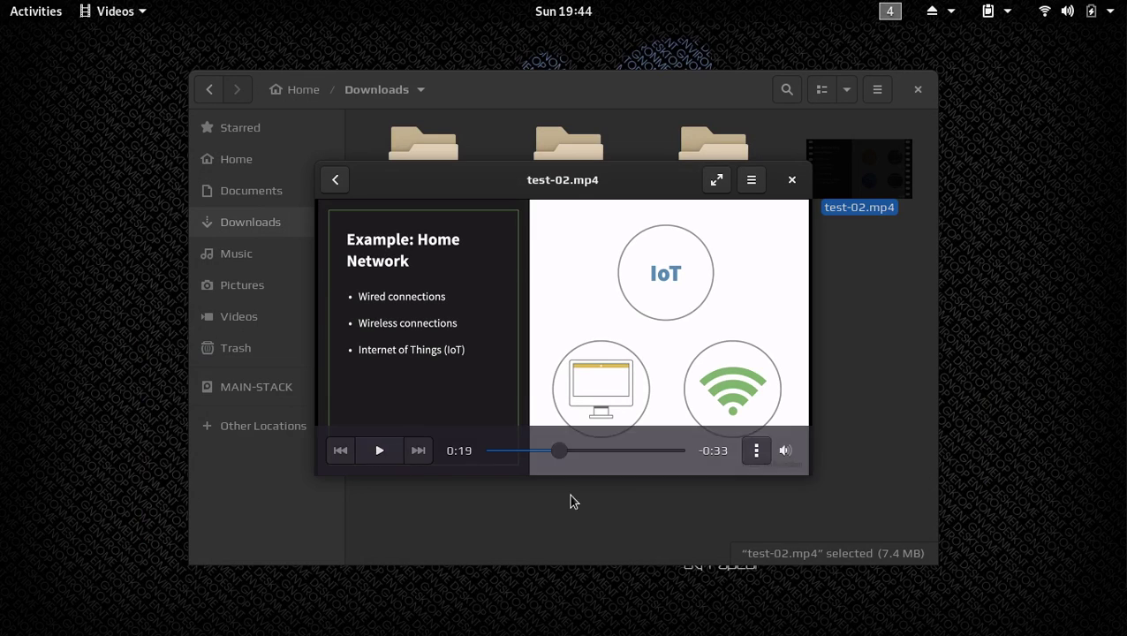
click(673, 451)
click(387, 453)
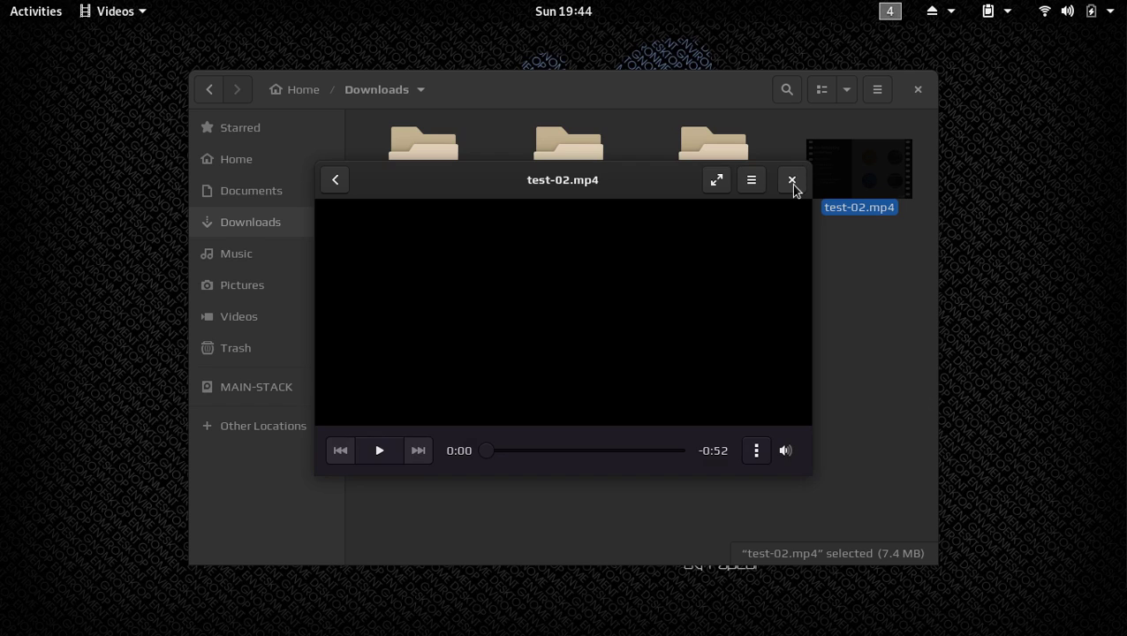
click(792, 181)
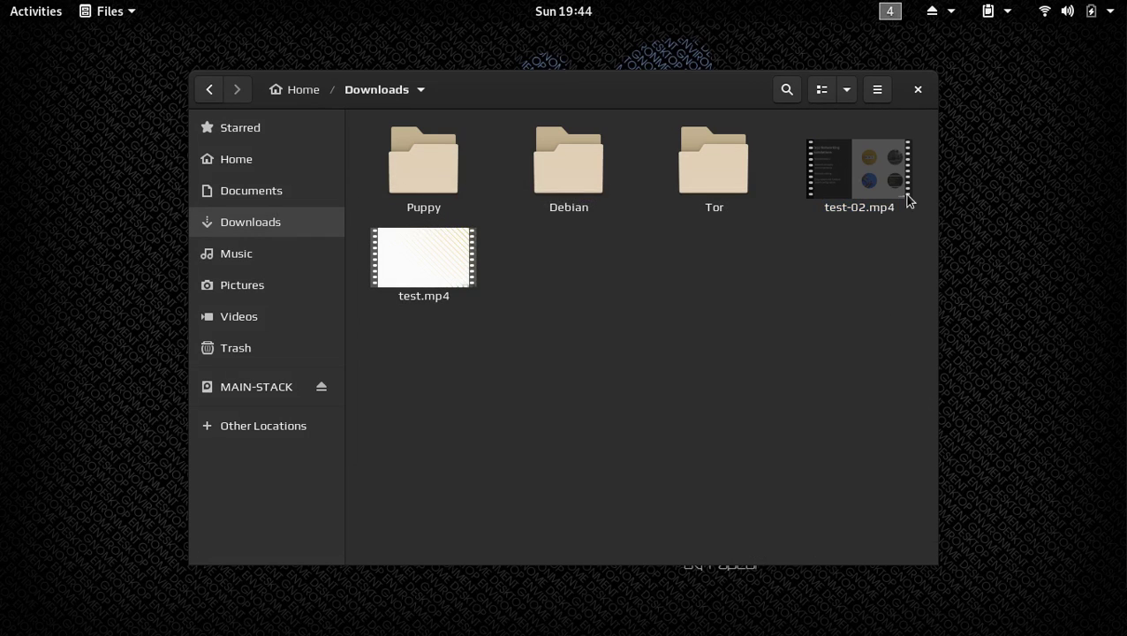
click(918, 90)
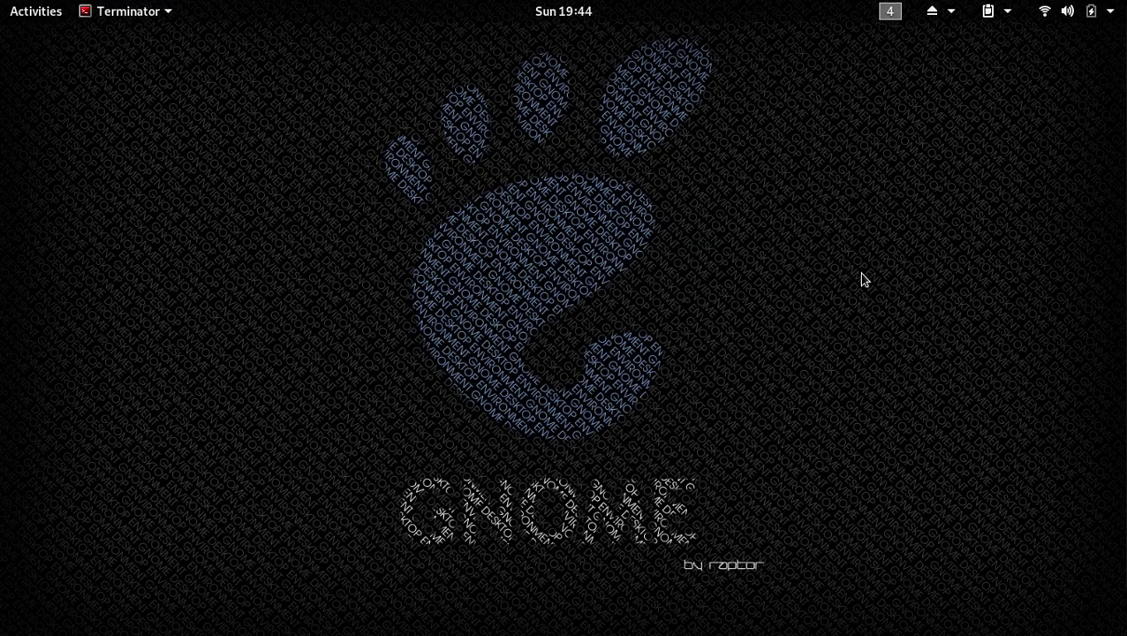